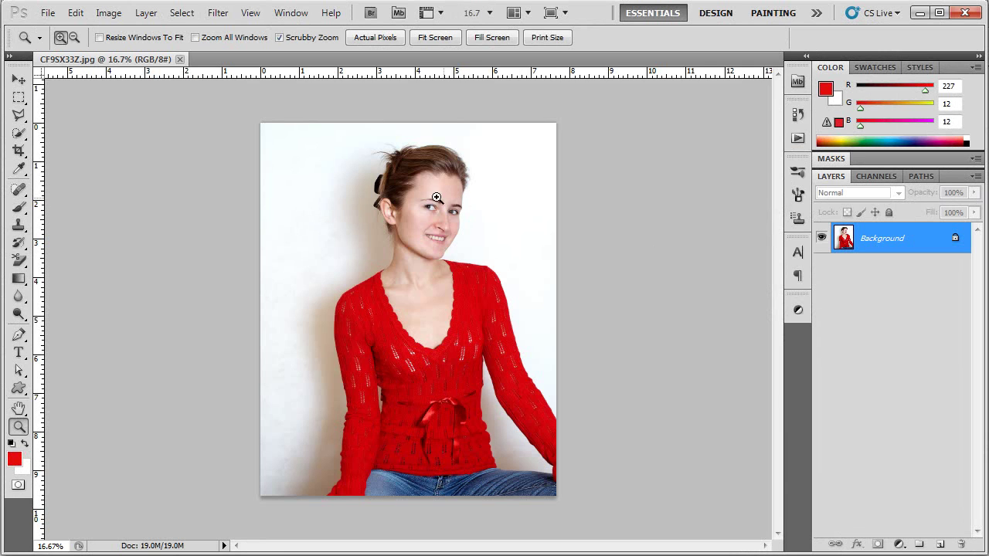
Step: Scrubby-zoom over the woman's face and ear to about 60%
{"action": "left_click_drag", "start_coordinate": [426, 194], "coordinate": [484, 275]}
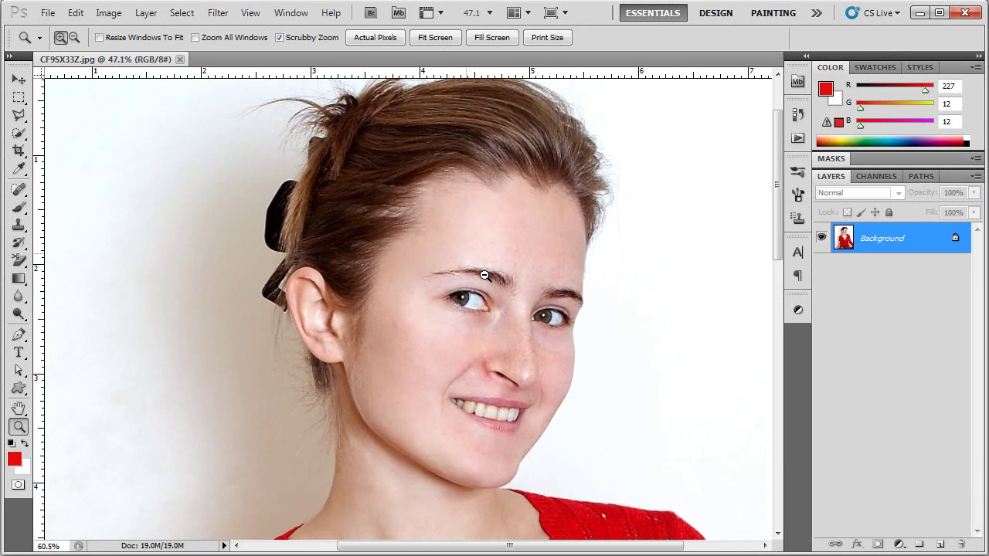
Step: Unlock the Background by converting it to a regular layer named Layer 0
{"action": "double_click", "coordinate": [904, 245]}
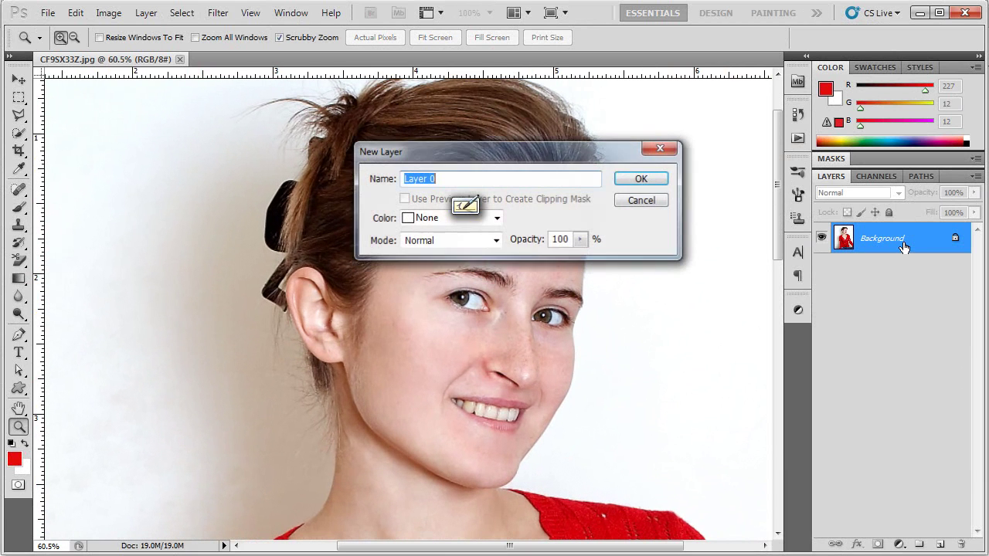
{"action": "left_click", "coordinate": [643, 179]}
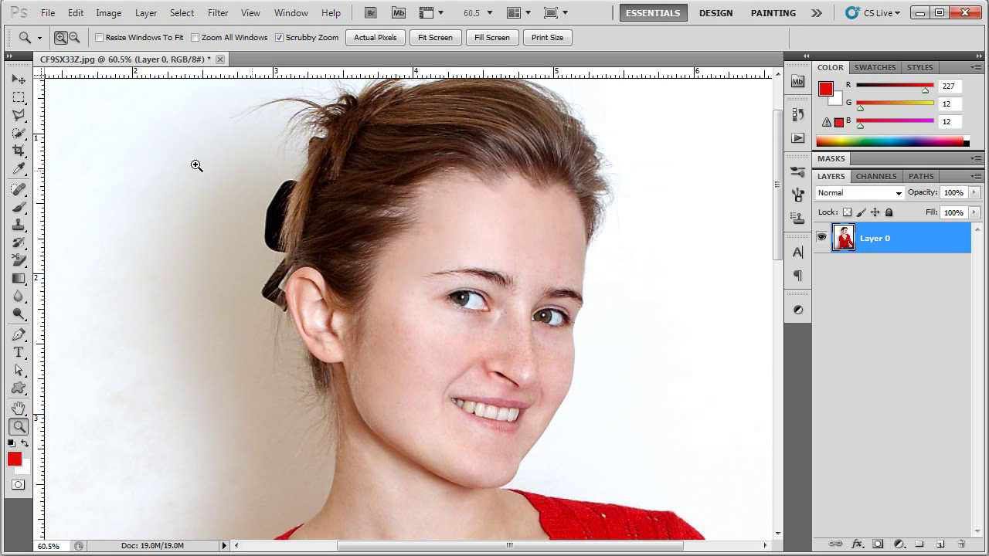
Step: Paint a Quick Selection over the ear, from the lobe up to its front edge
{"action": "left_click", "coordinate": [23, 135]}
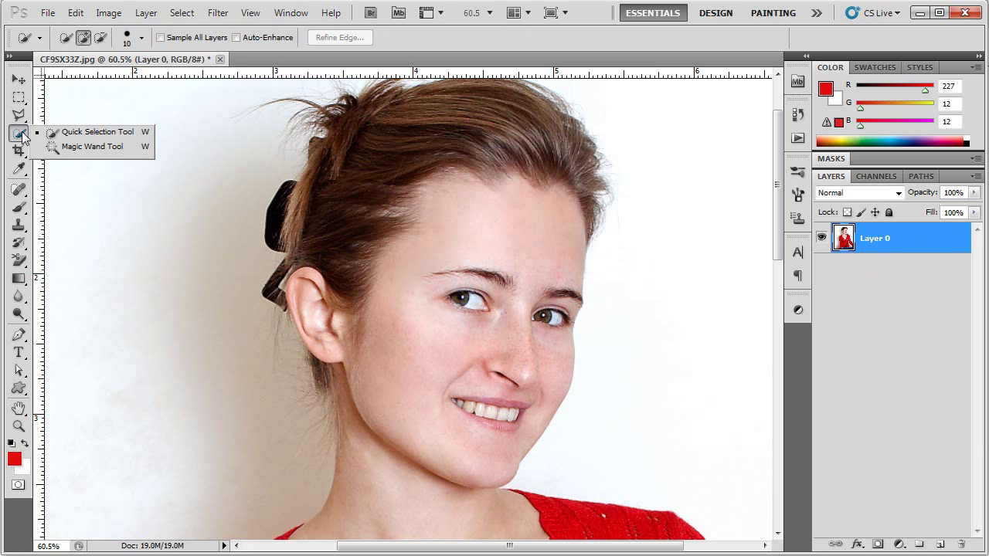
{"action": "left_click", "coordinate": [65, 133]}
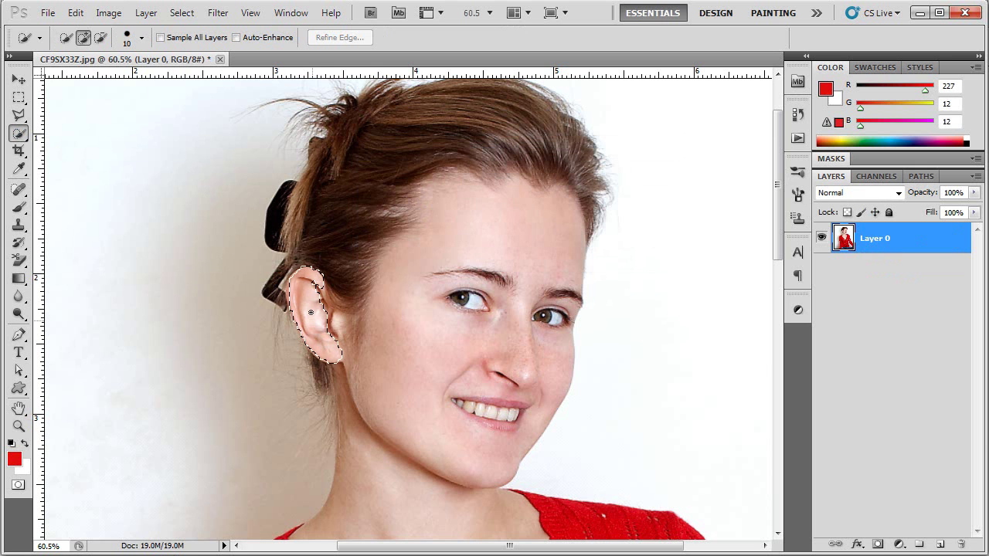
{"action": "left_click_drag", "start_coordinate": [310, 312], "coordinate": [319, 296]}
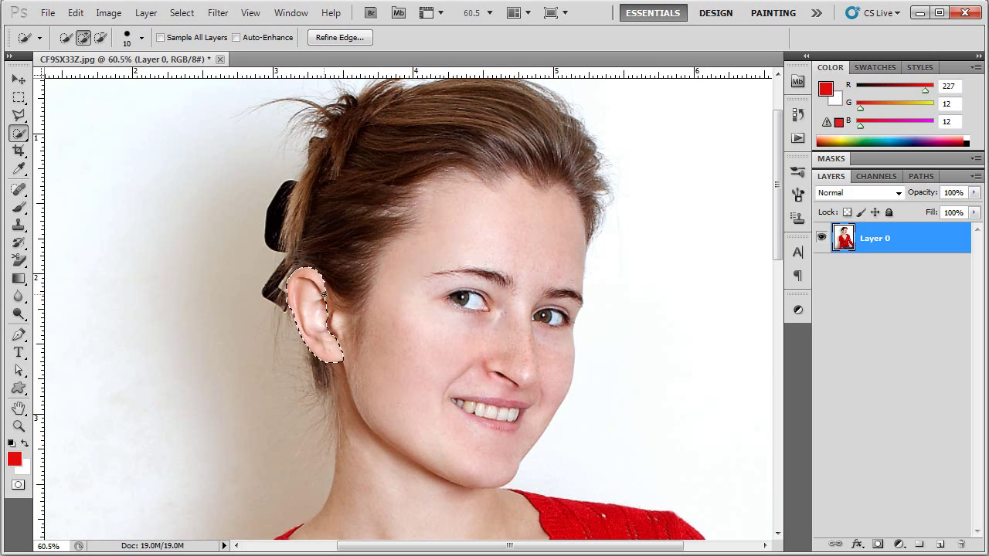
{"action": "left_click_drag", "start_coordinate": [324, 294], "coordinate": [330, 312]}
Step: Copy the selected ear to Layer 1, zoom in, and view it solo before restoring the photo
{"action": "key", "text": "ctrl+j"}
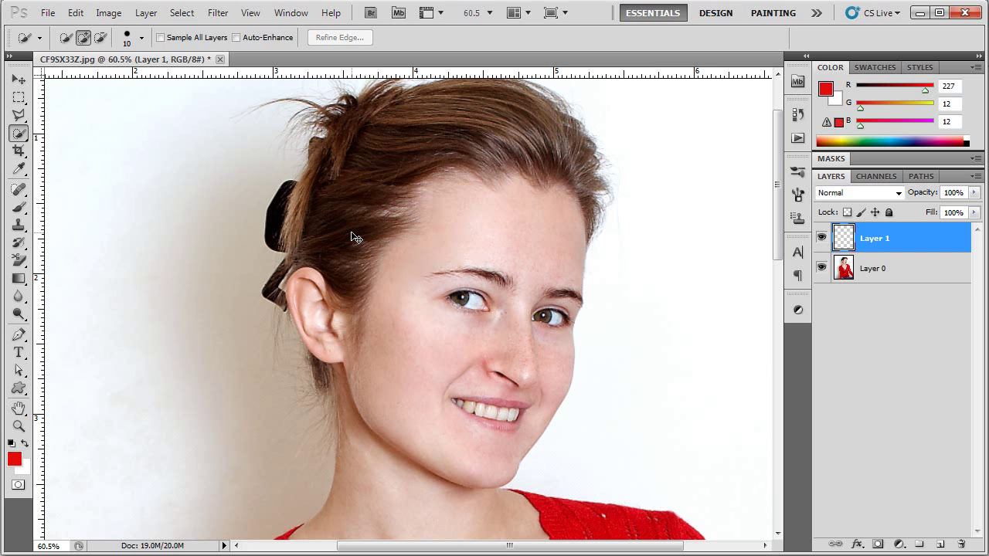
{"action": "key", "text": "z"}
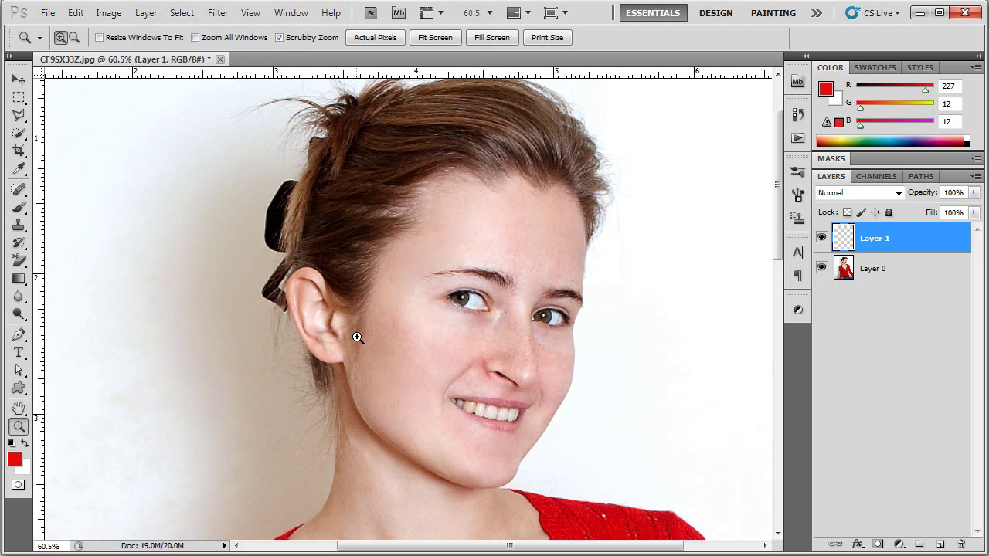
{"action": "left_click", "coordinate": [332, 310]}
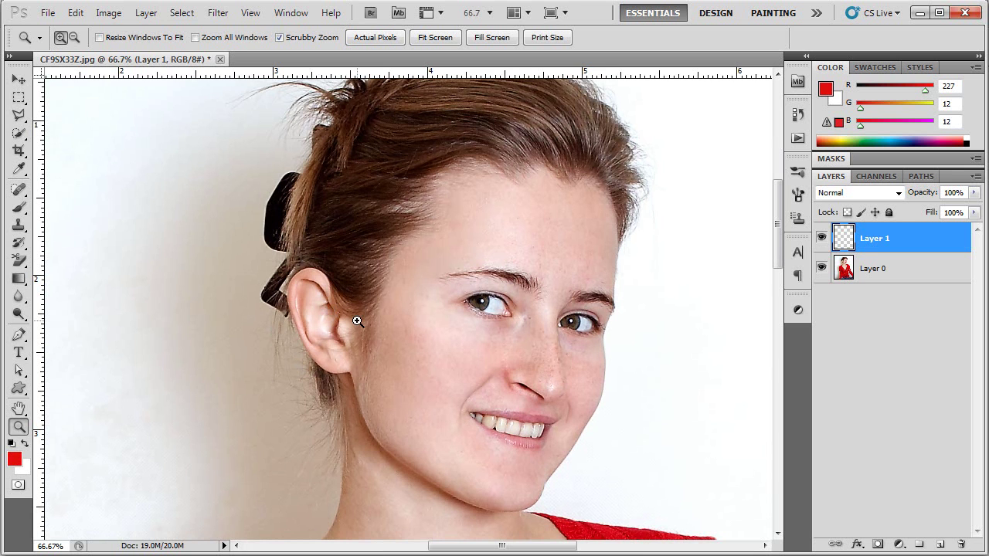
{"action": "left_click", "coordinate": [821, 238], "text": "alt"}
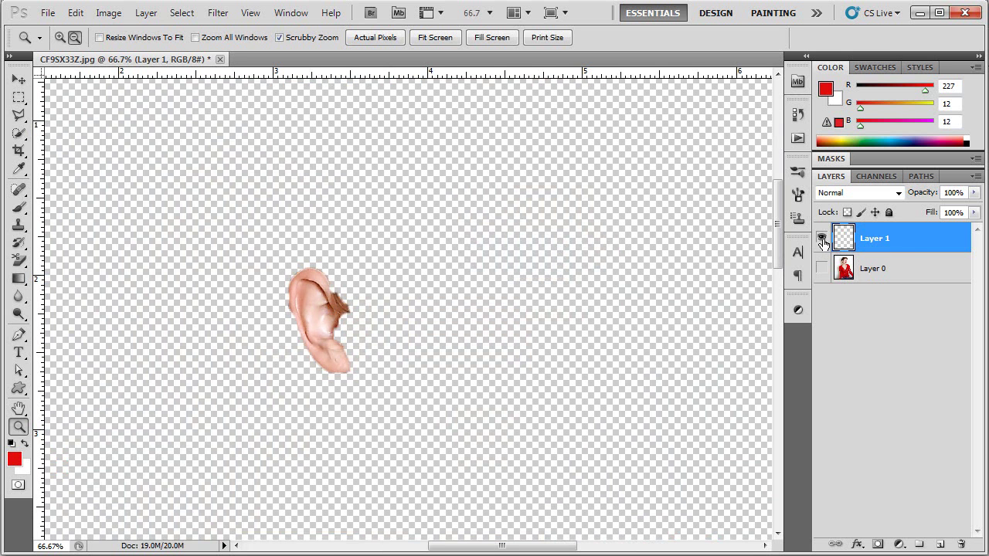
{"action": "left_click", "coordinate": [821, 239], "text": "alt"}
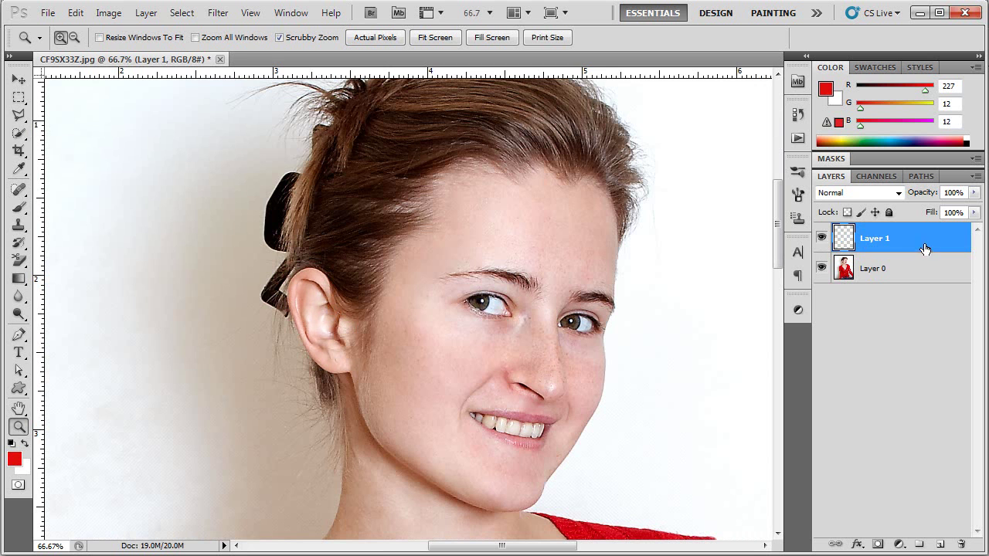
Step: Puppet Warp the ear with six pins and drag the top pin up into a point
{"action": "left_click", "coordinate": [75, 13]}
{"action": "mouse_move", "coordinate": [133, 309]}
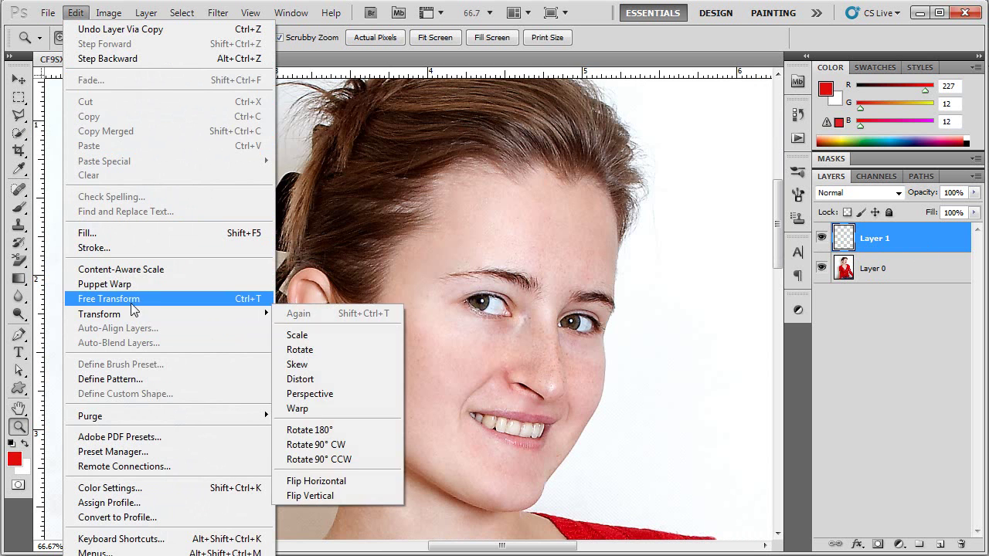
{"action": "left_click", "coordinate": [135, 283]}
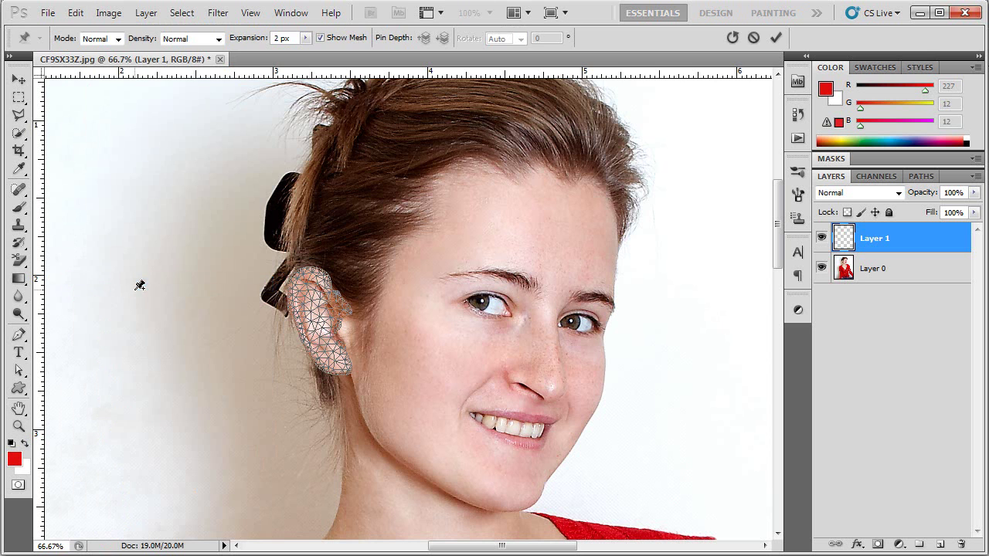
{"action": "left_click", "coordinate": [346, 310]}
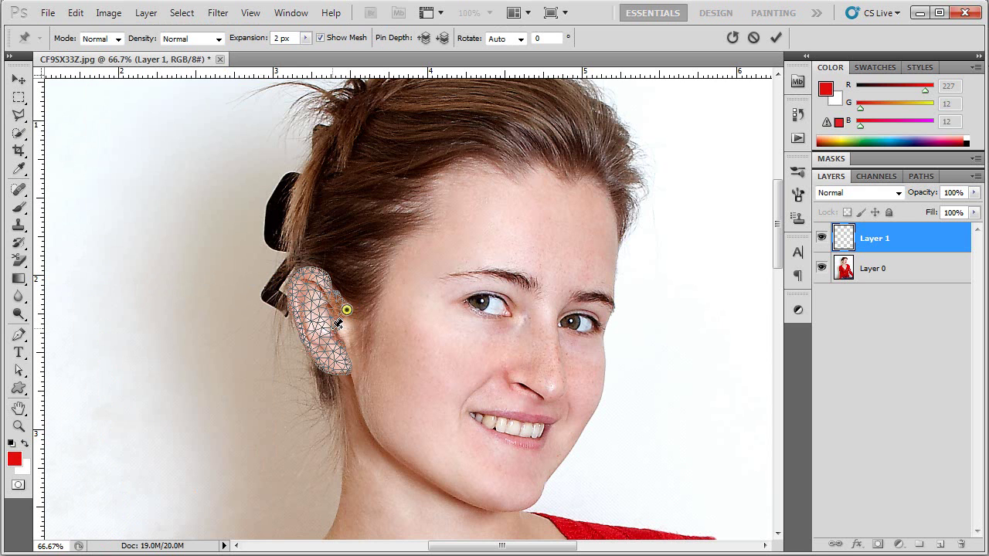
{"action": "left_click", "coordinate": [334, 328]}
{"action": "left_click", "coordinate": [345, 367]}
{"action": "left_click", "coordinate": [313, 356]}
{"action": "left_click", "coordinate": [291, 311]}
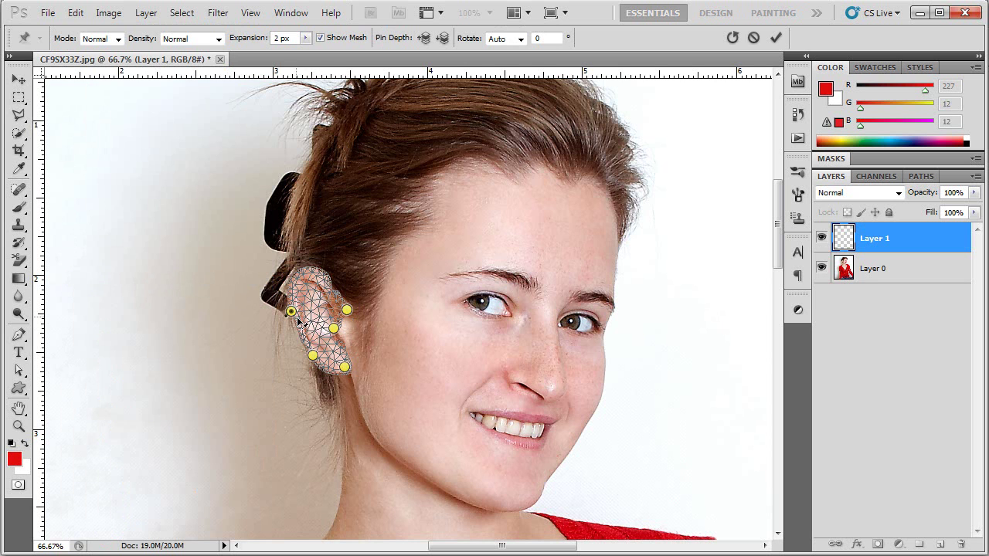
{"action": "left_click", "coordinate": [301, 269]}
{"action": "left_click_drag", "start_coordinate": [301, 270], "coordinate": [294, 239]}
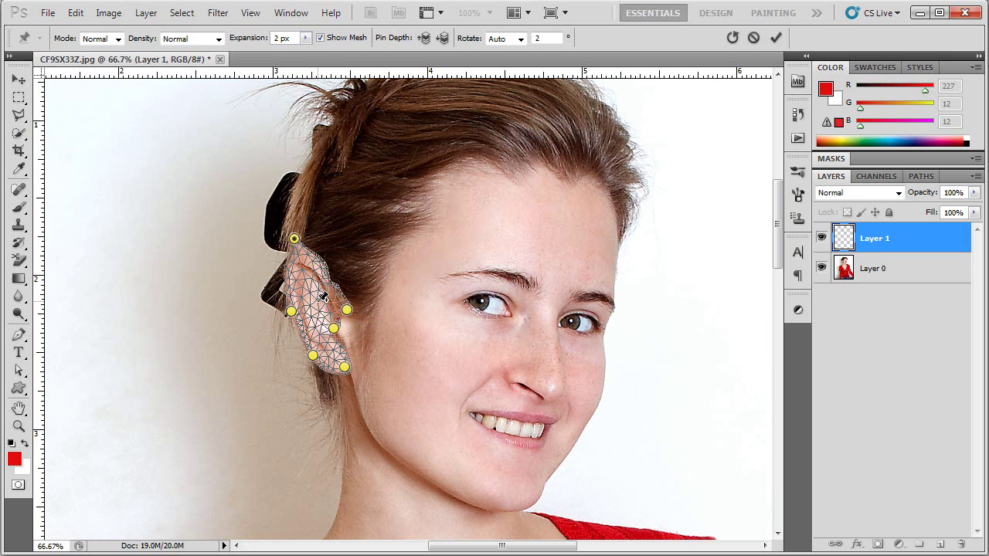
Step: Commit the Puppet Warp and zoom in on the reshaped ear
{"action": "key", "text": "Return"}
{"action": "key", "text": "z"}
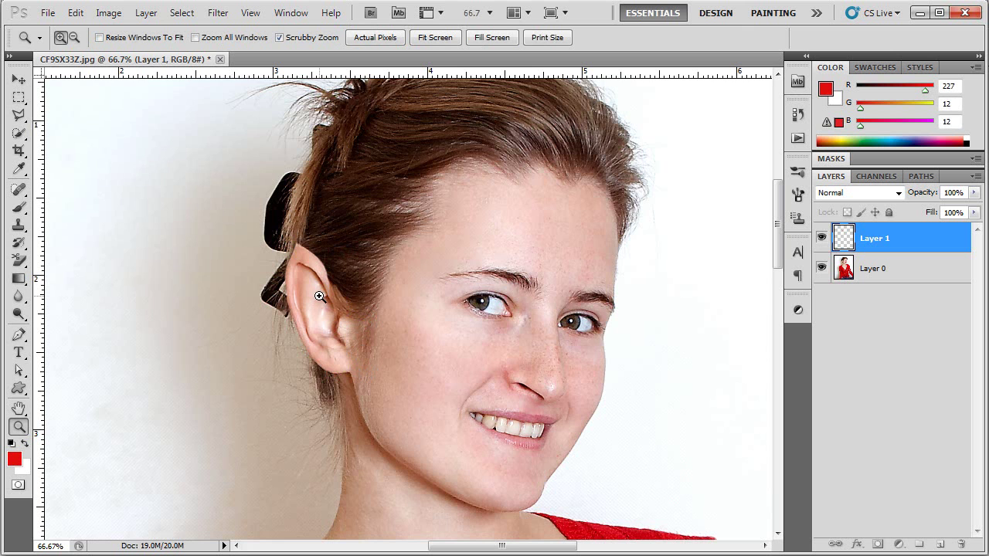
{"action": "left_click", "coordinate": [319, 296]}
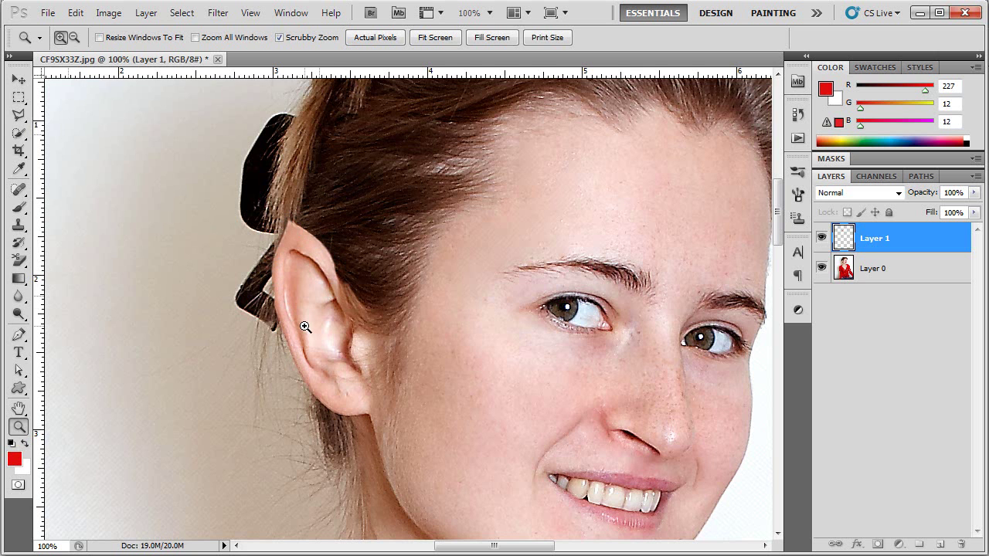
Step: Hide and reshow Layer 1 to compare with the original ear, then zoom out to 50%
{"action": "left_click", "coordinate": [822, 238]}
{"action": "left_click", "coordinate": [822, 239]}
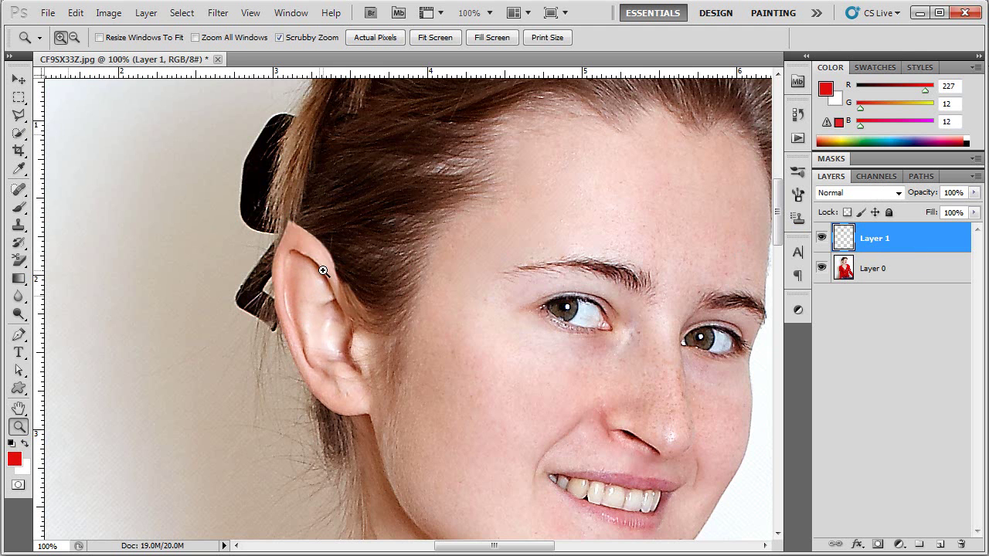
{"action": "left_click", "coordinate": [384, 269], "text": "alt"}
{"action": "left_click", "coordinate": [384, 269], "text": "alt"}
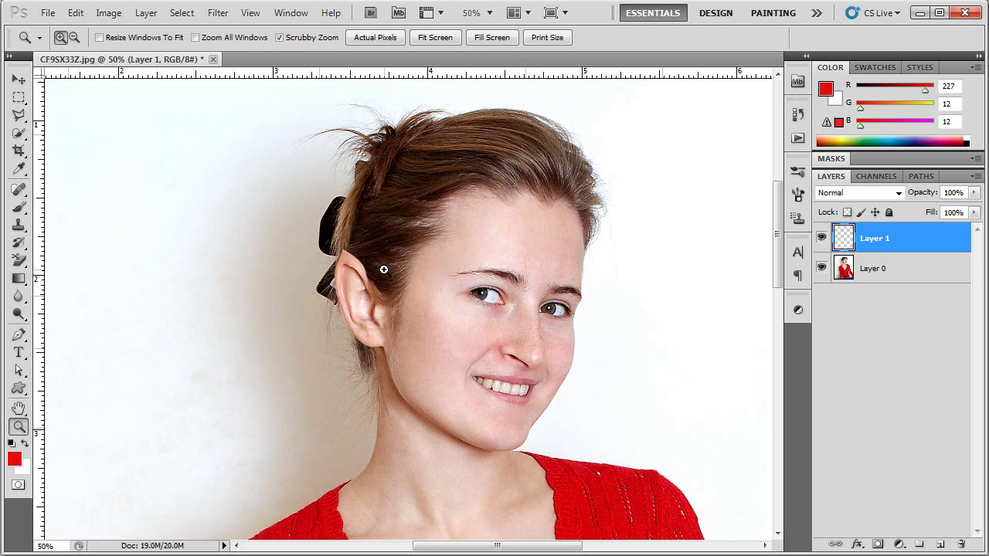
Step: Zoom to 66.7% on the face, then back out to 33.3% for the full portrait
{"action": "left_click", "coordinate": [353, 273]}
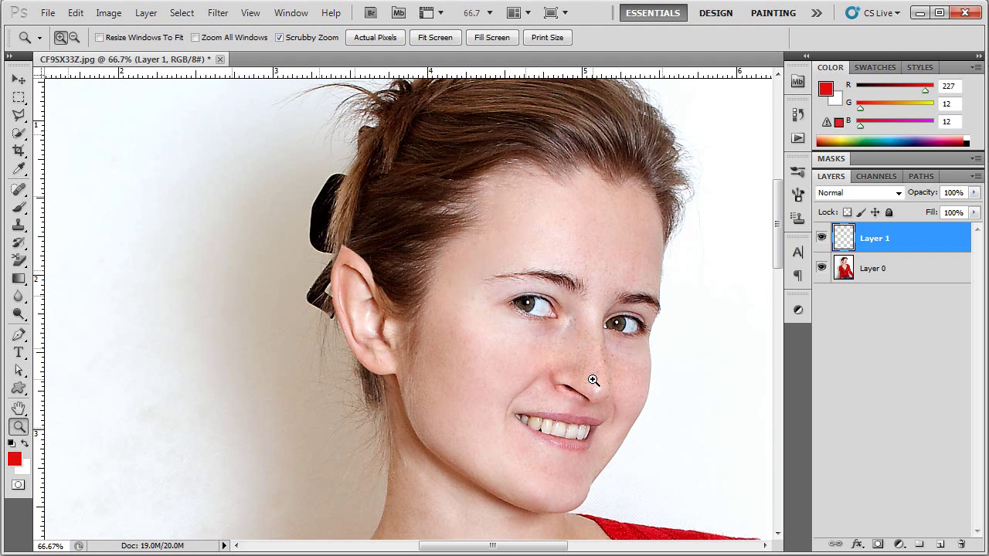
{"action": "left_click", "coordinate": [574, 363], "text": "alt"}
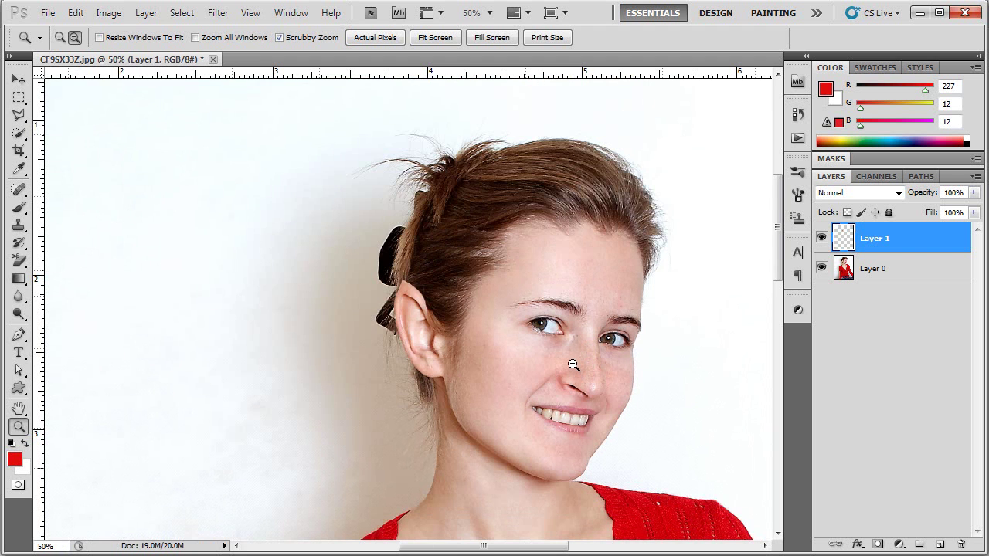
{"action": "left_click", "coordinate": [572, 364], "text": "alt"}
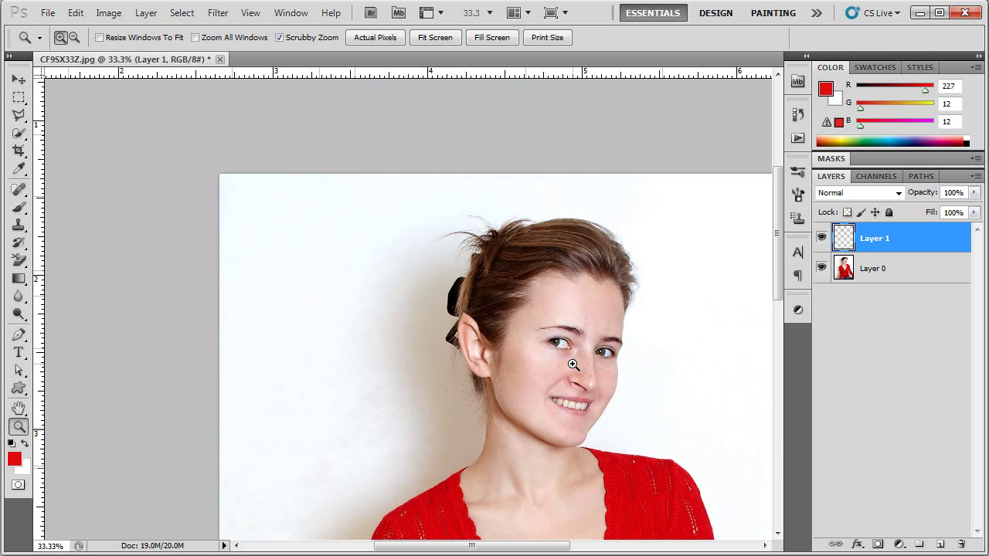